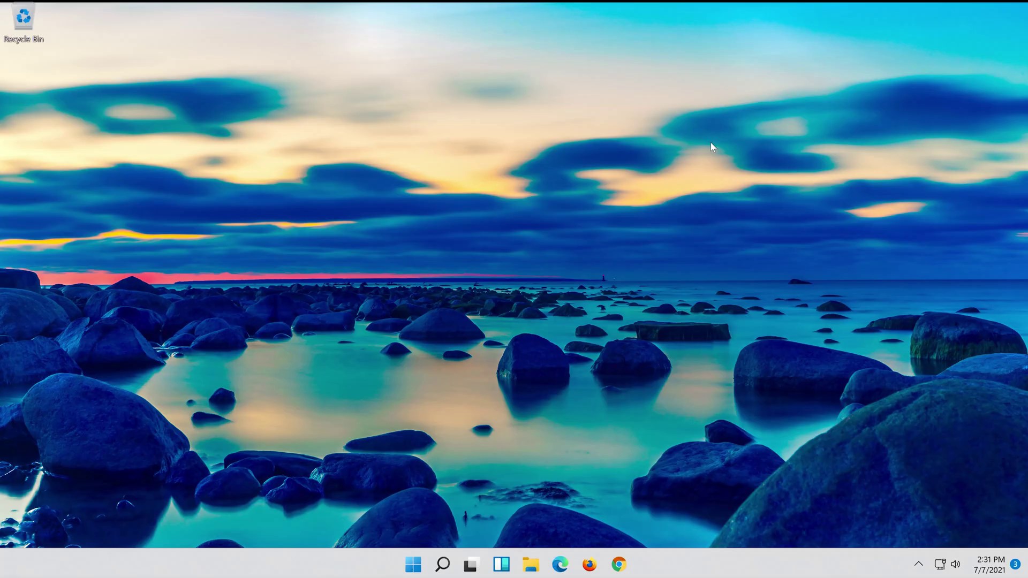
Step: Open Windows Search from the taskbar to look for Device Manager
{"action": "left_click", "coordinate": [443, 565]}
{"action": "type", "text": "de"}
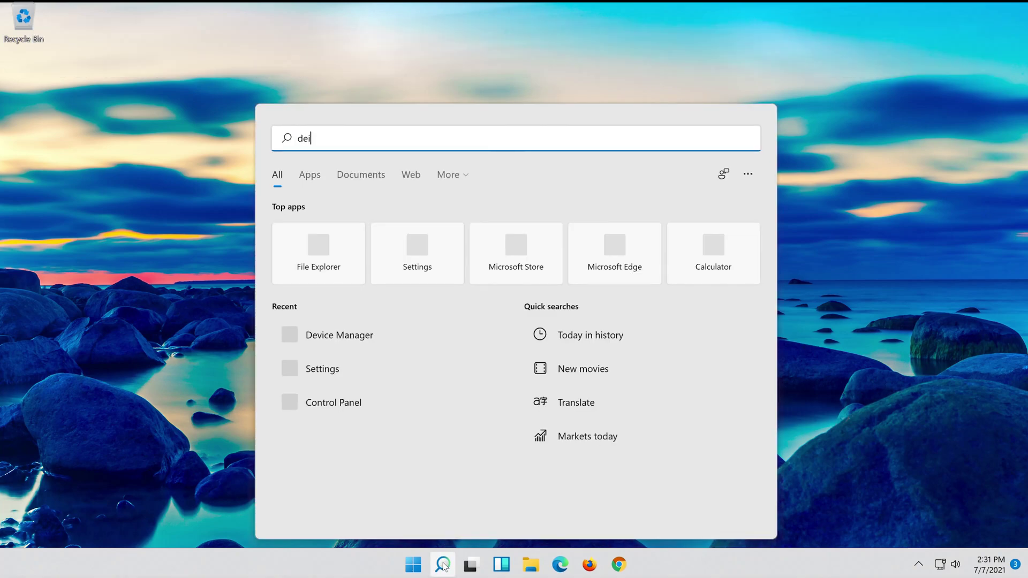
{"action": "type", "text": "vic"}
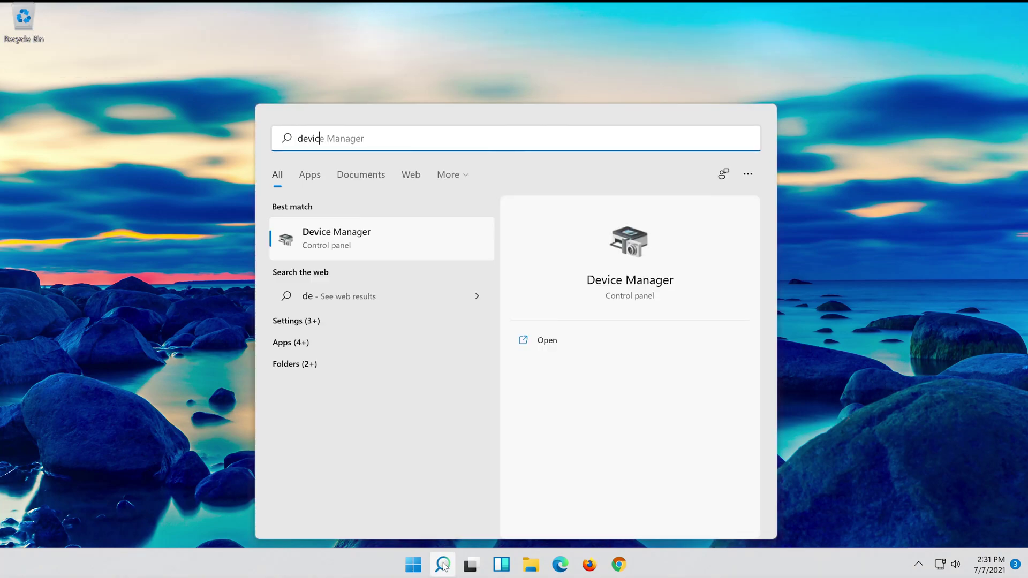
{"action": "type", "text": "e manager"}
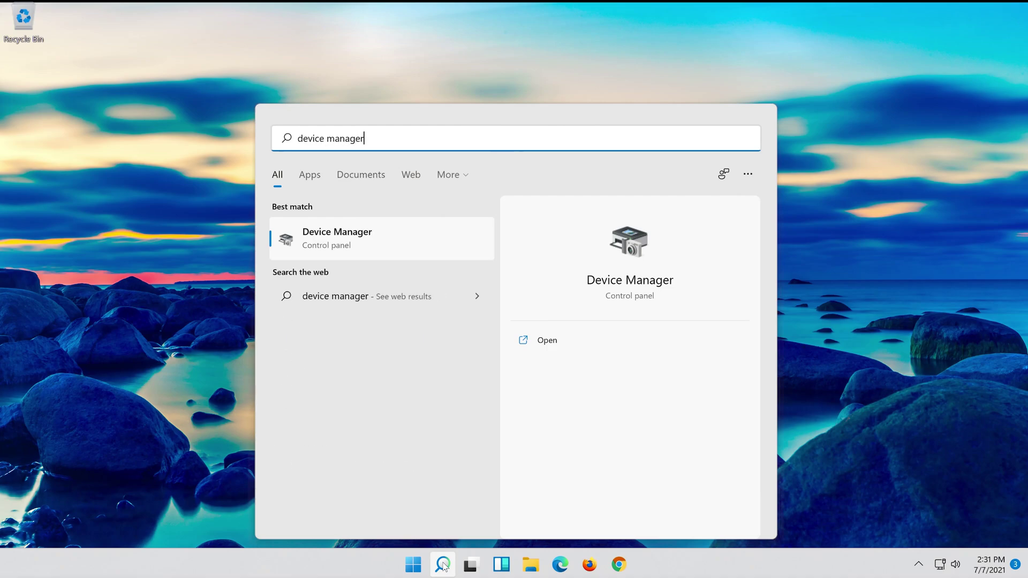
Step: Launch Device Manager and open Properties for the Intel(R) 82574L Gigabit Network Connection
{"action": "left_click", "coordinate": [363, 239]}
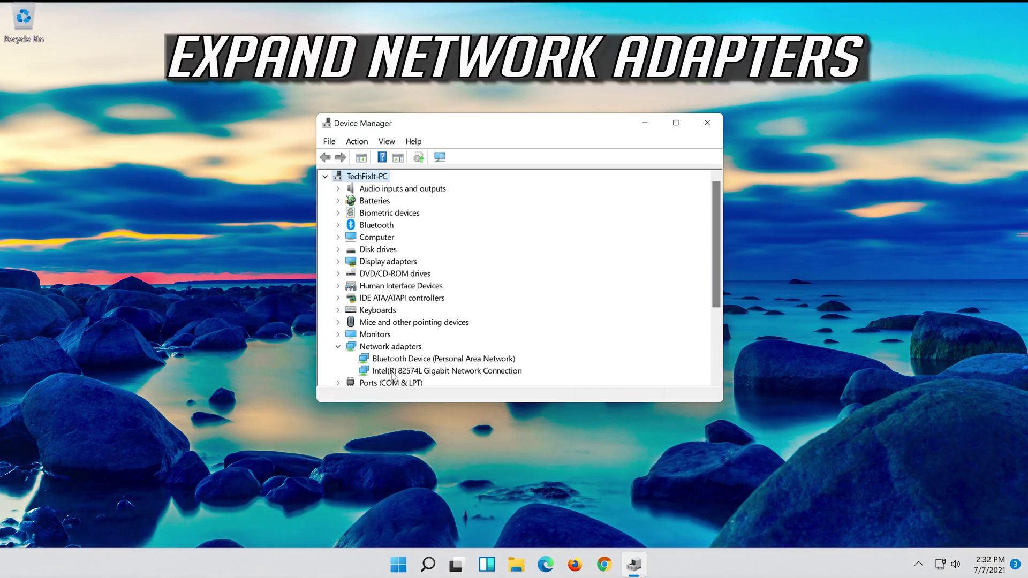
{"action": "left_click", "coordinate": [395, 372]}
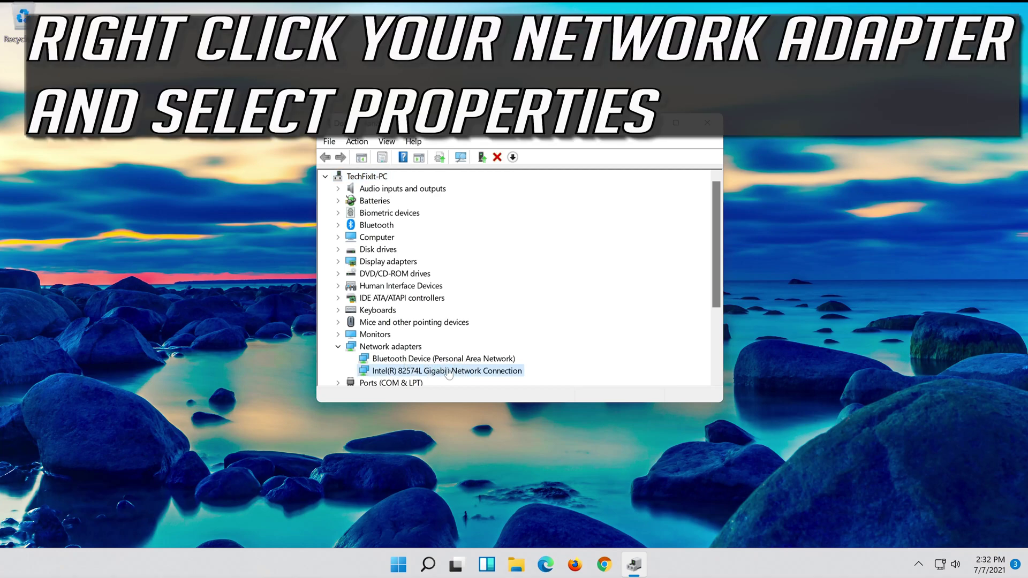
{"action": "right_click", "coordinate": [451, 373]}
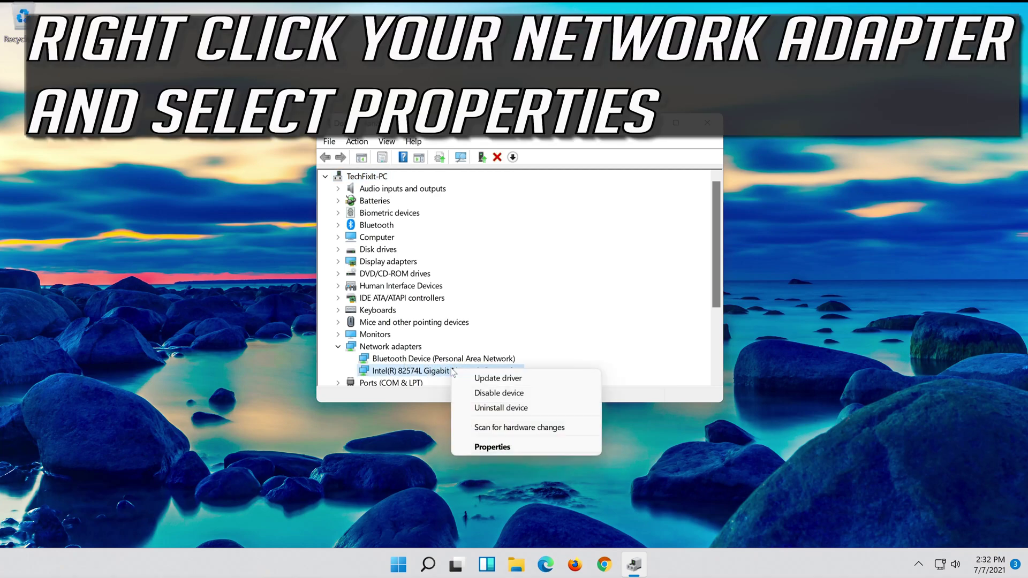
{"action": "left_click", "coordinate": [492, 446]}
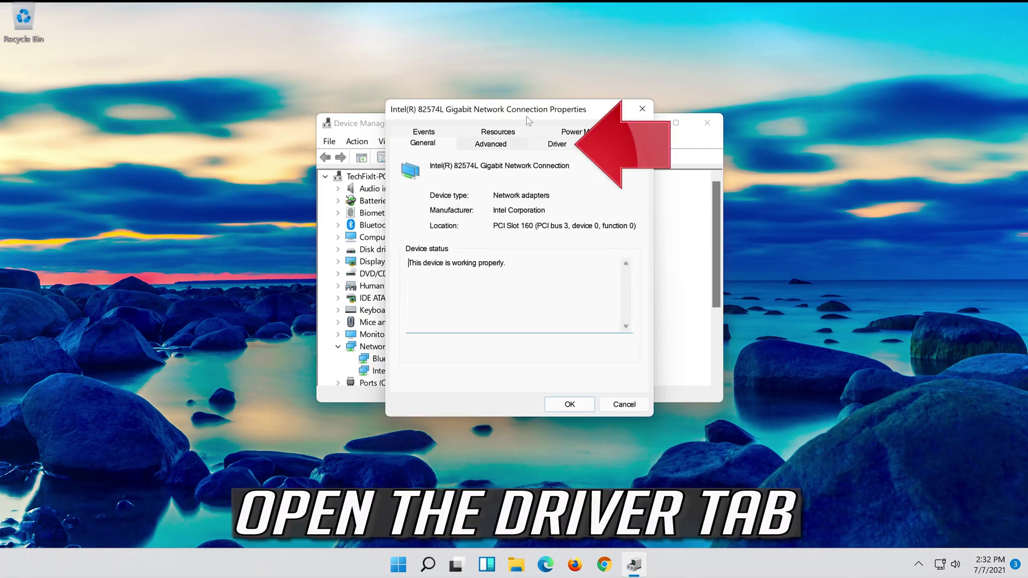
Step: Start Update Driver from the Intel adapter's Driver tab
{"action": "left_click", "coordinate": [557, 145]}
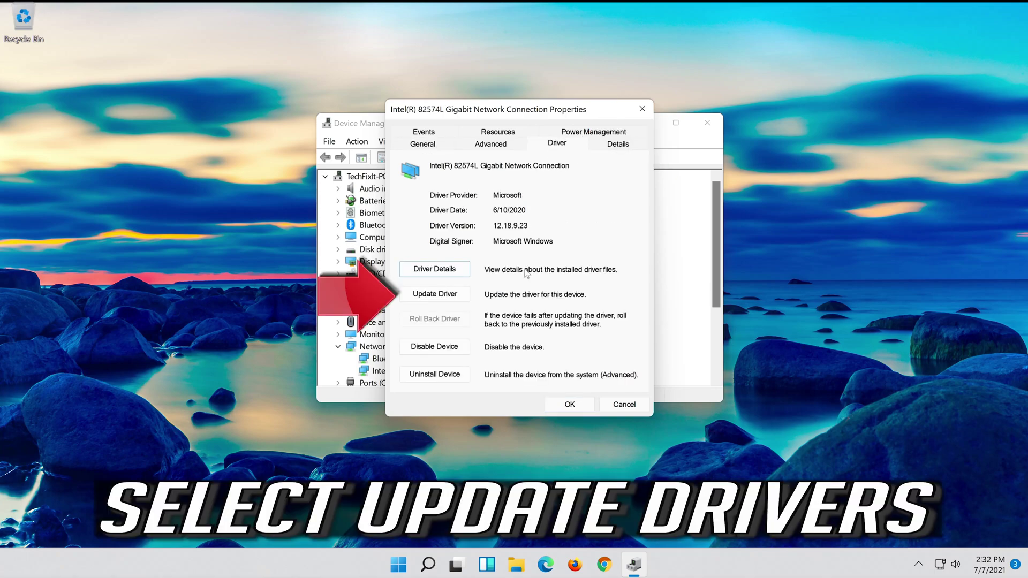
{"action": "left_click", "coordinate": [432, 299]}
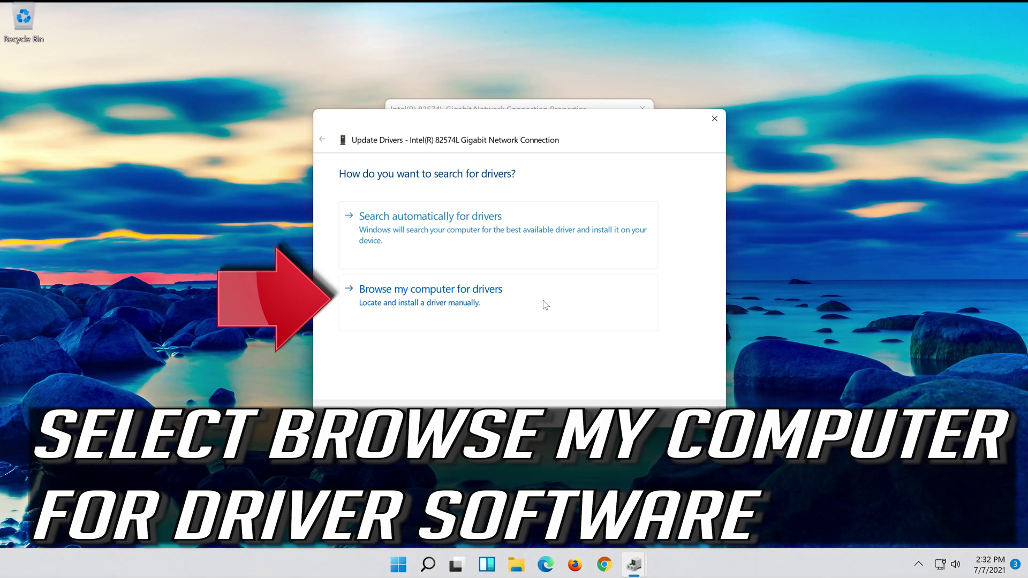
Step: Install the Intel 82574L Gigabit driver from the on-computer list, then close the wizard and Properties
{"action": "left_click", "coordinate": [462, 305]}
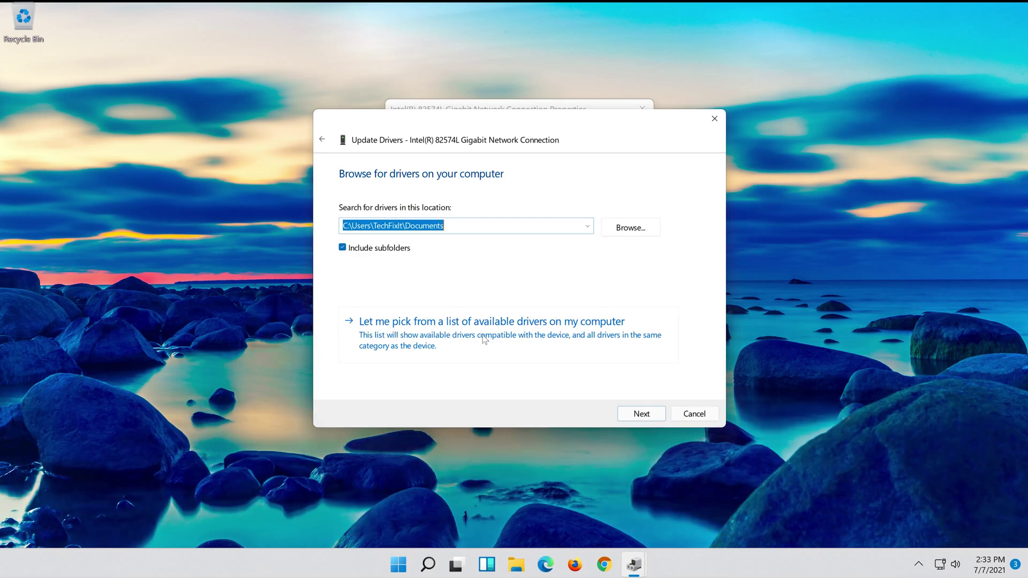
{"action": "left_click", "coordinate": [484, 340]}
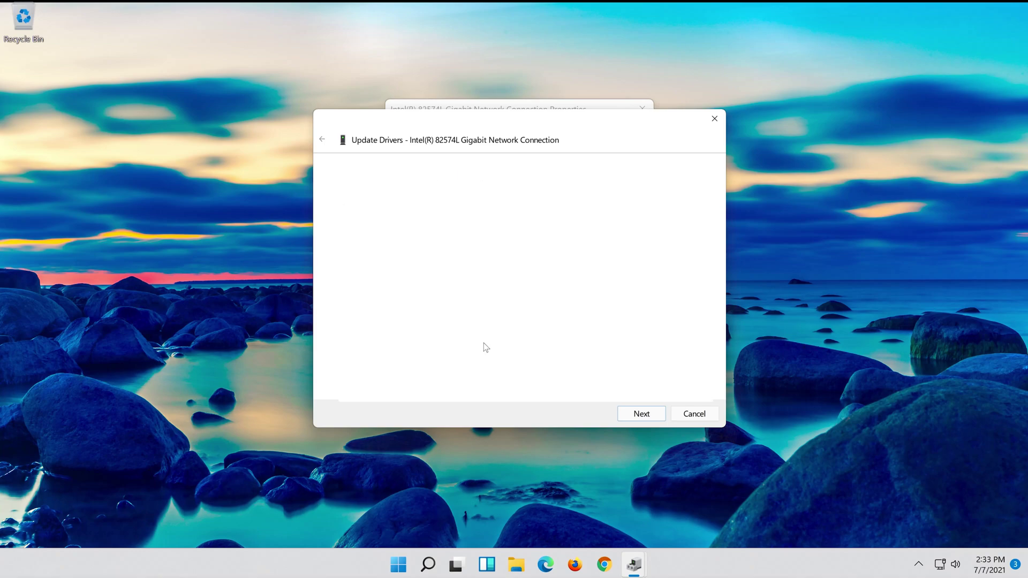
{"action": "left_click", "coordinate": [416, 291]}
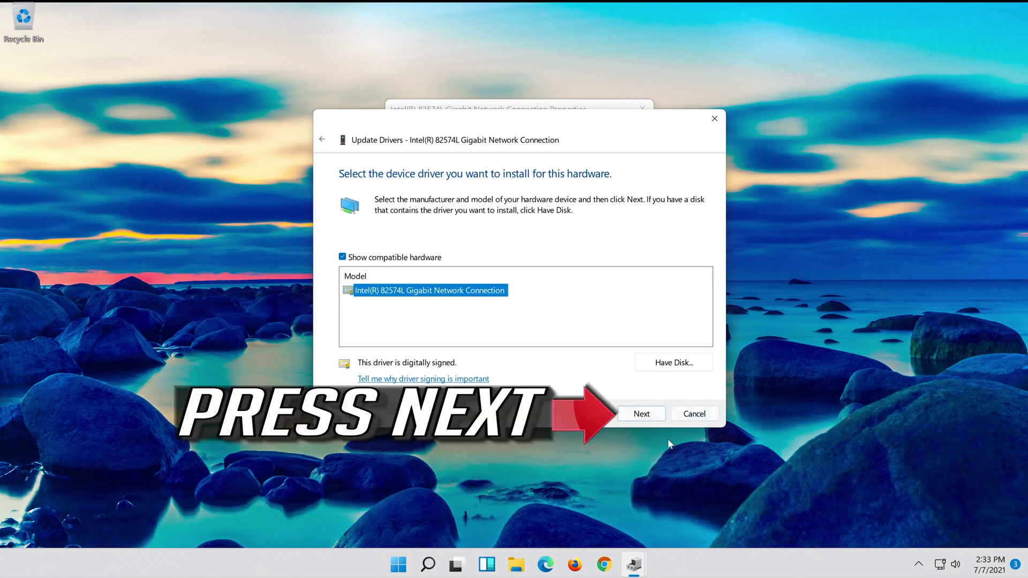
{"action": "left_click", "coordinate": [642, 414]}
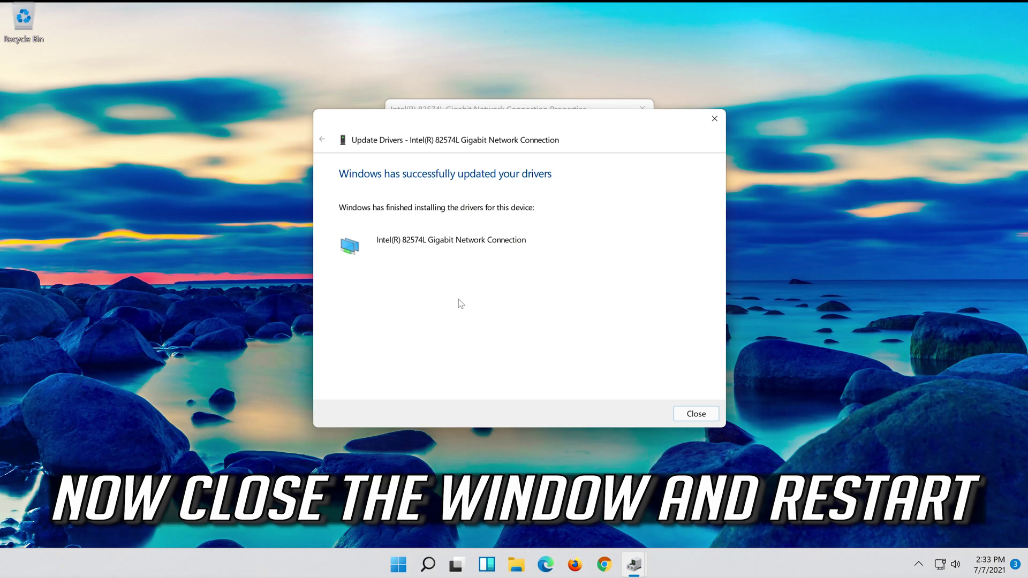
{"action": "left_click", "coordinate": [696, 414]}
{"action": "left_click", "coordinate": [569, 405]}
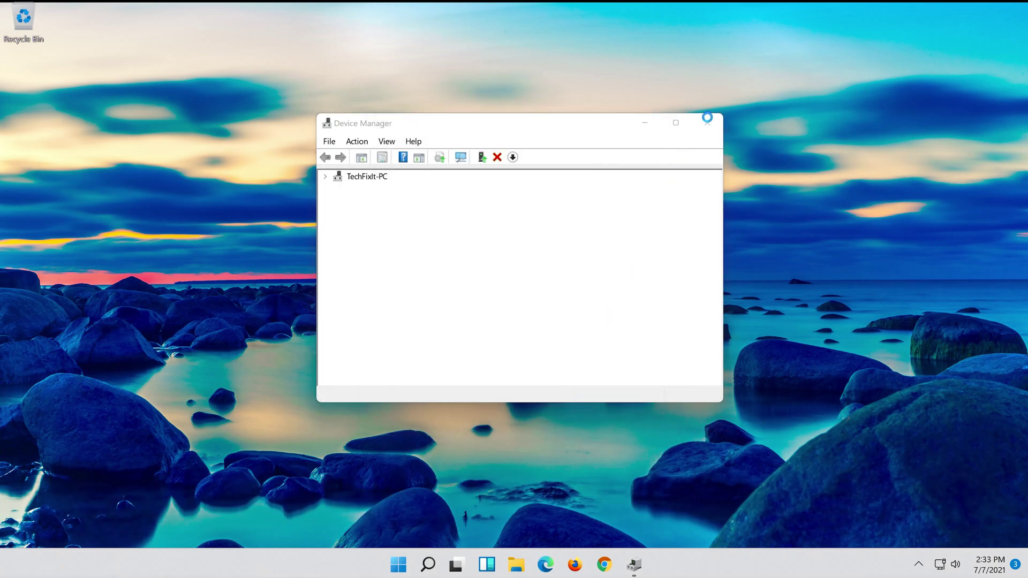
Step: Close Device Manager, view the Start power options, and search for Settings
{"action": "left_click", "coordinate": [708, 122]}
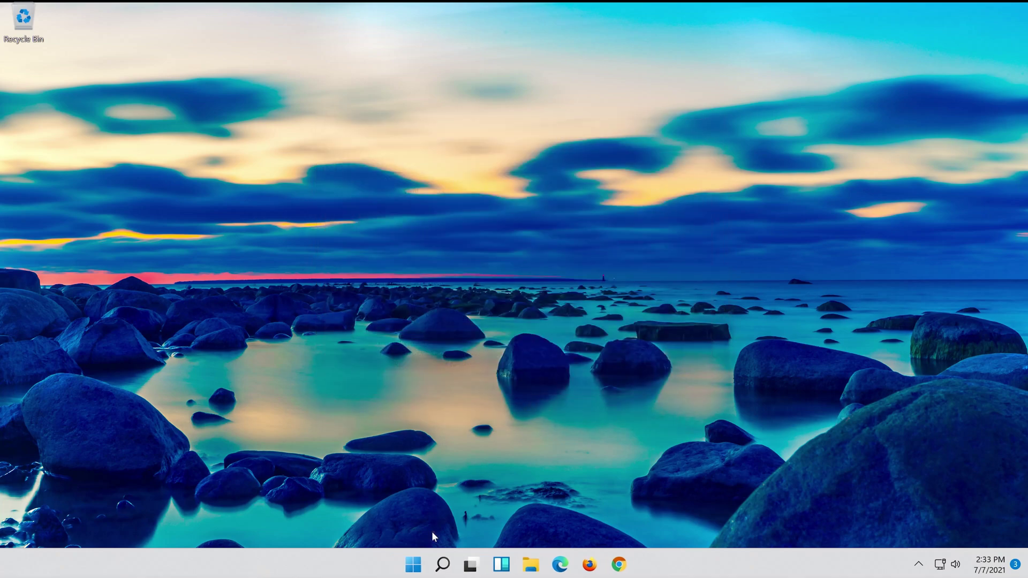
{"action": "left_click", "coordinate": [411, 562]}
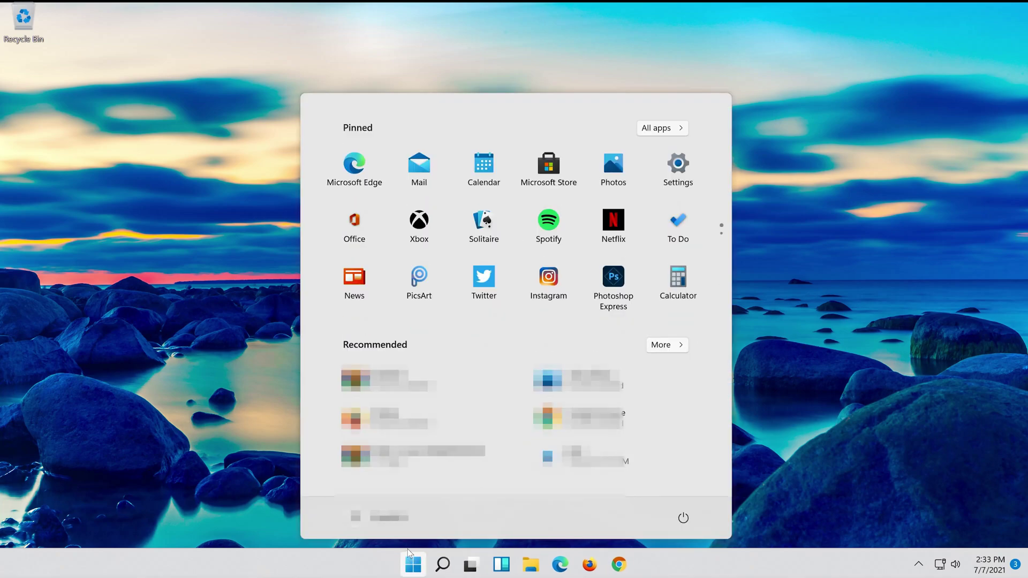
{"action": "left_click", "coordinate": [683, 517]}
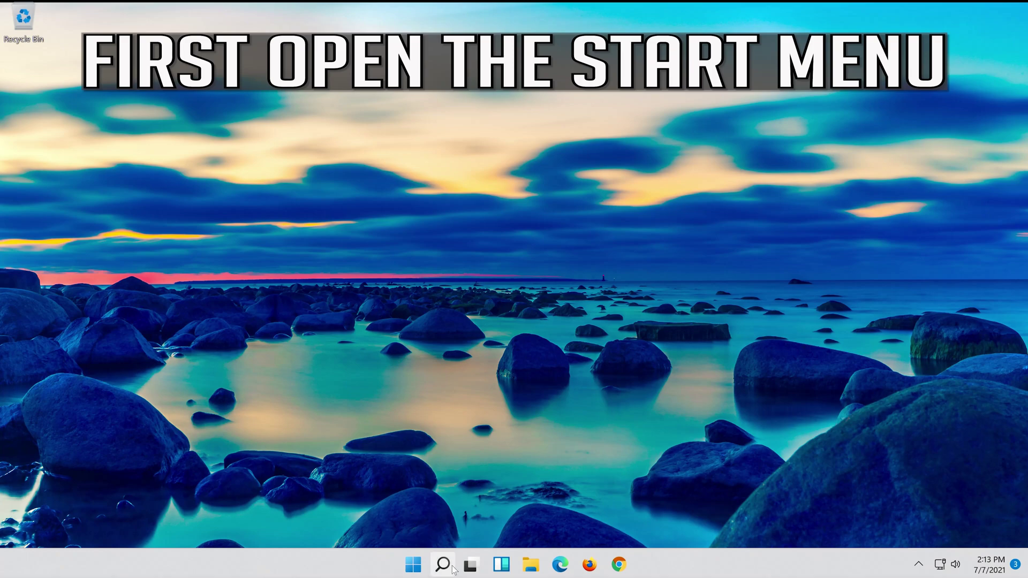
{"action": "left_click", "coordinate": [444, 565]}
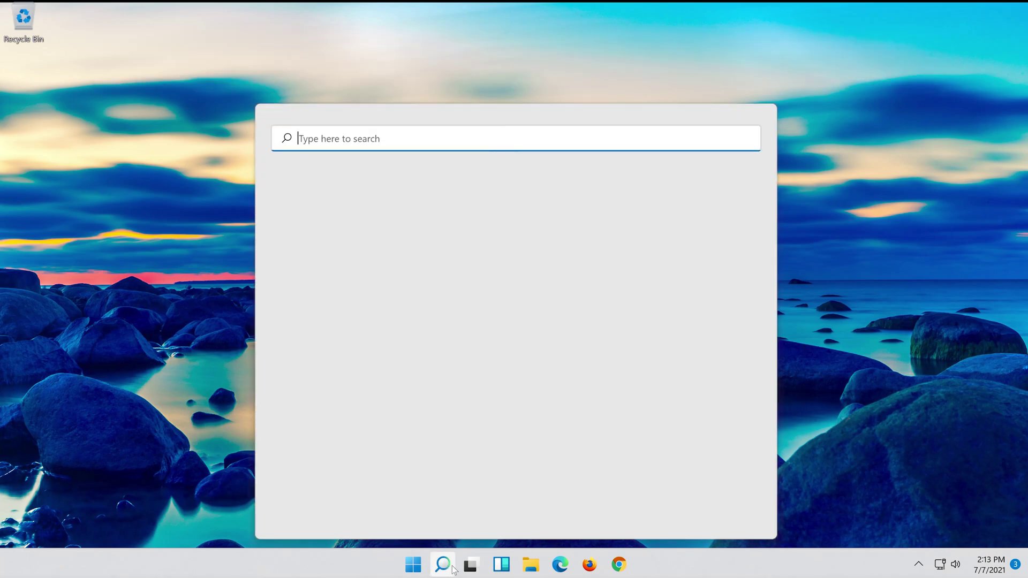
{"action": "type", "text": "settings"}
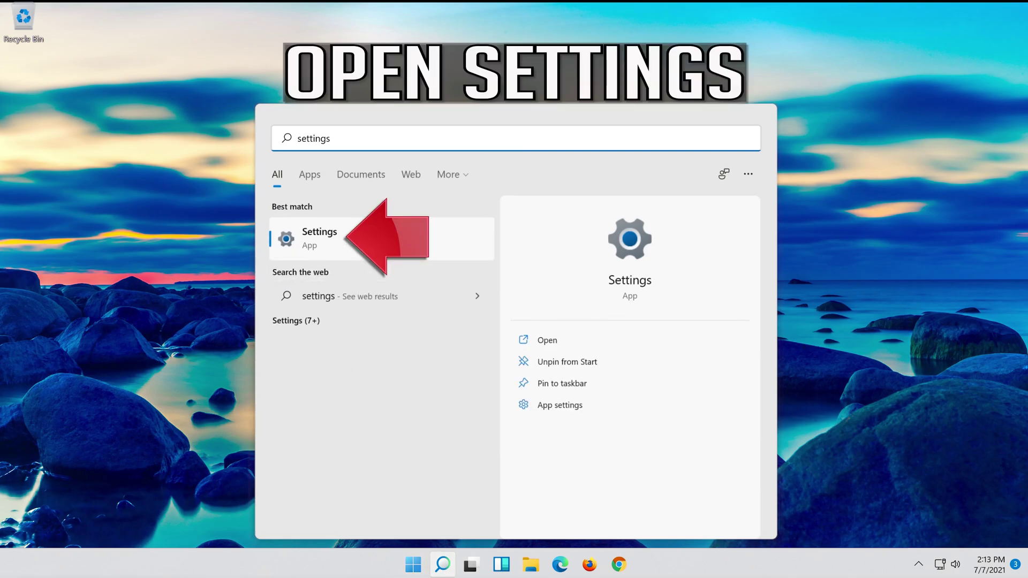
Step: Launch Settings and go to the Network & internet page
{"action": "left_click", "coordinate": [367, 245]}
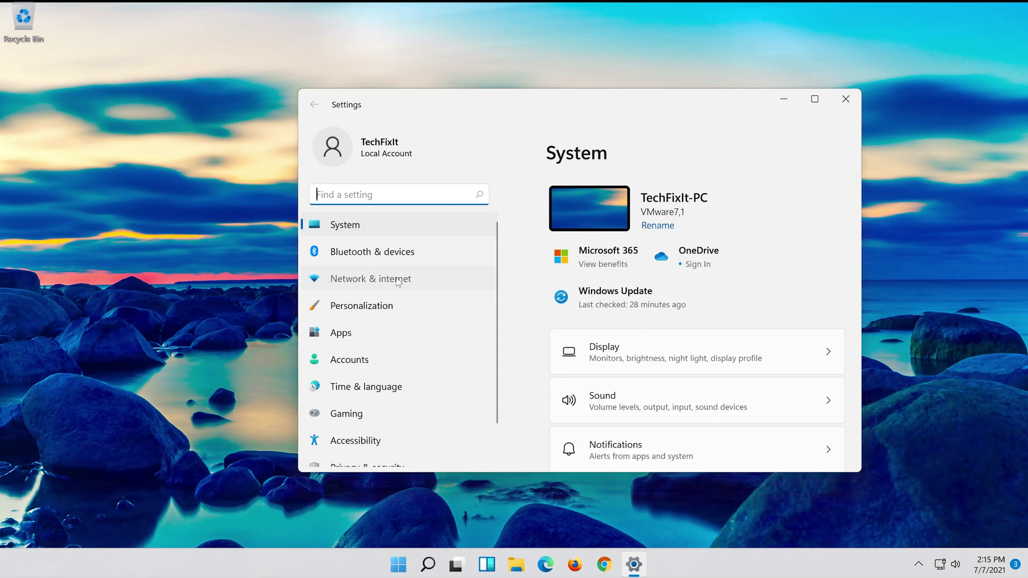
{"action": "left_click", "coordinate": [398, 282]}
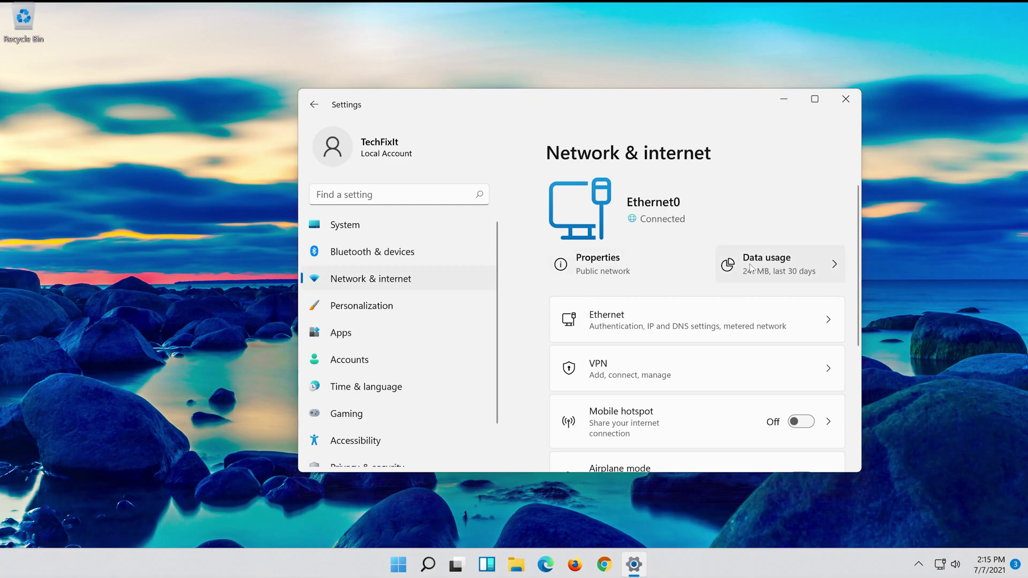
{"action": "scroll", "coordinate": [746, 268], "scroll_direction": "down", "scroll_amount": 3}
{"action": "scroll", "coordinate": [739, 269], "scroll_direction": "down", "scroll_amount": 2}
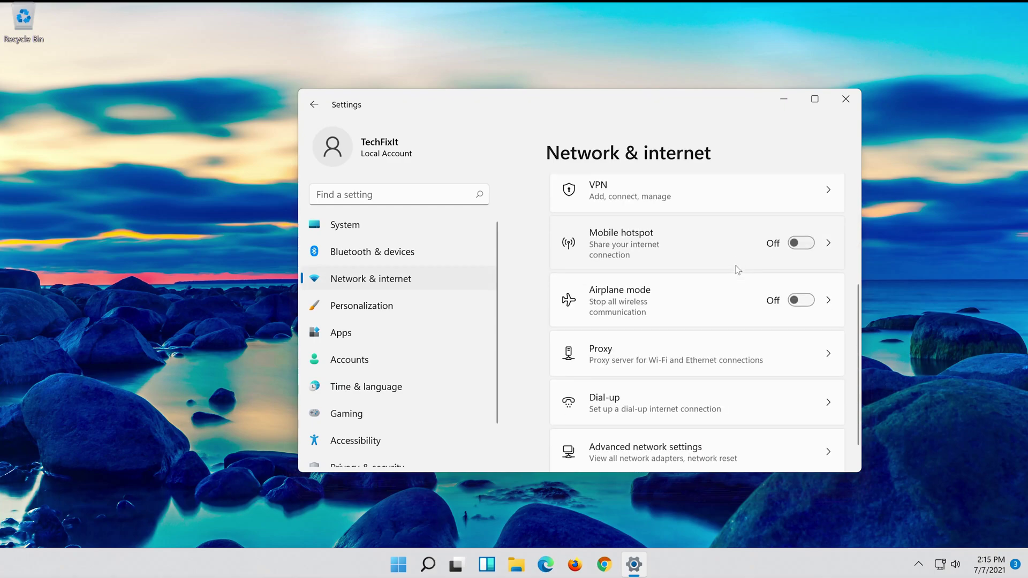
{"action": "scroll", "coordinate": [737, 270], "scroll_direction": "down", "scroll_amount": 2}
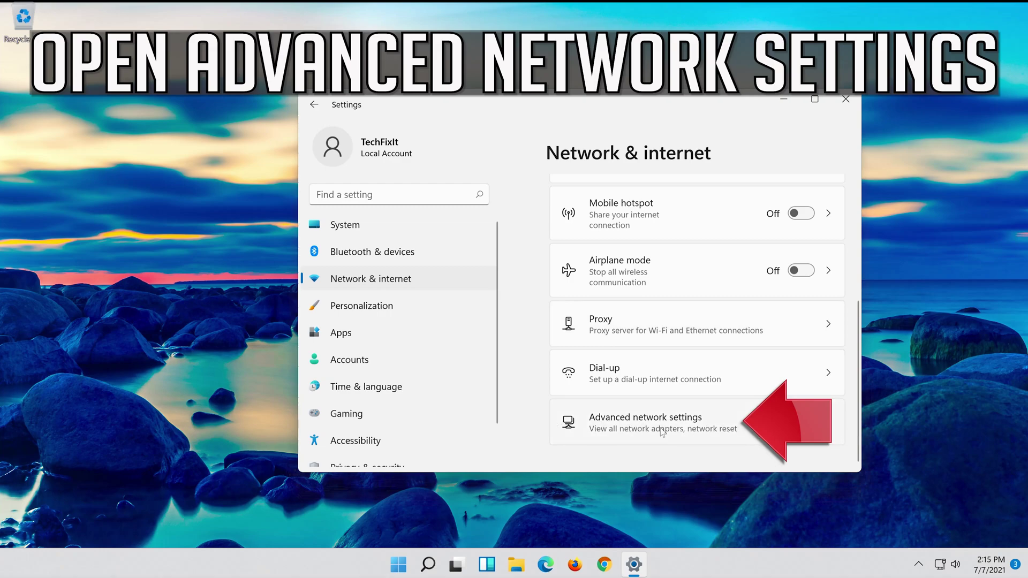
Step: Go to Advanced network settings and open Network reset
{"action": "left_click", "coordinate": [632, 429]}
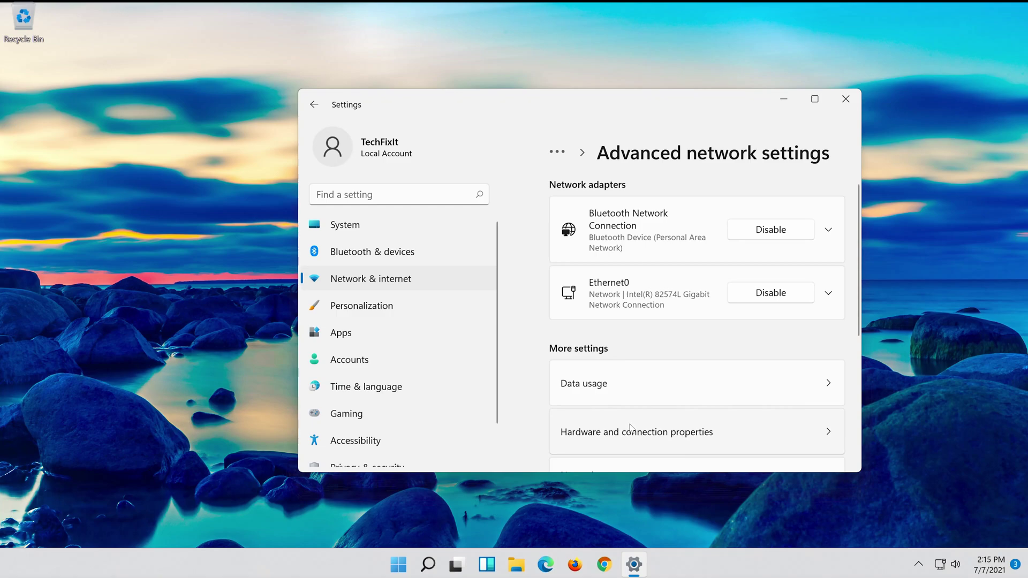
{"action": "scroll", "coordinate": [631, 428], "scroll_direction": "down", "scroll_amount": 3}
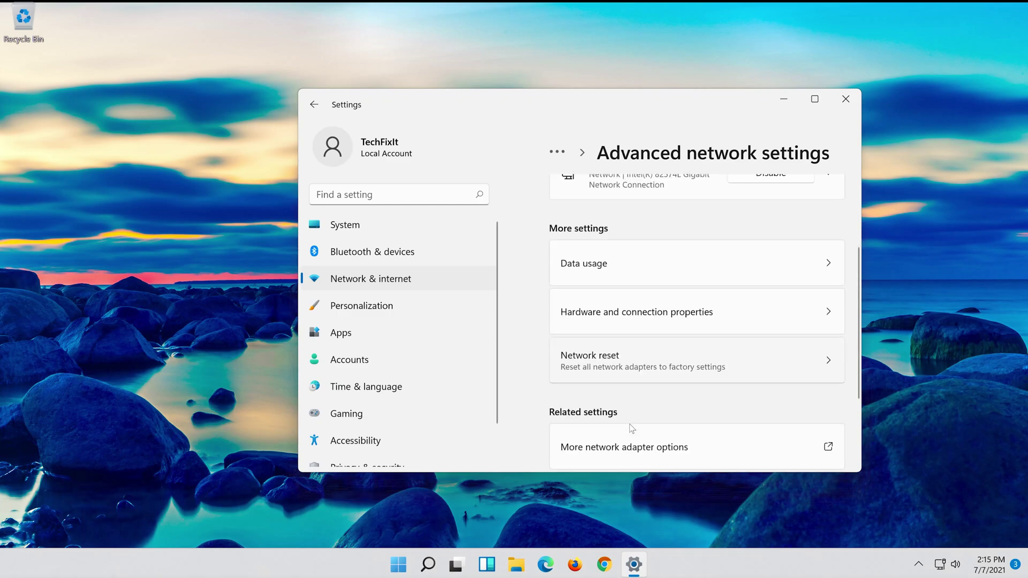
{"action": "scroll", "coordinate": [635, 385], "scroll_direction": "down", "scroll_amount": 3}
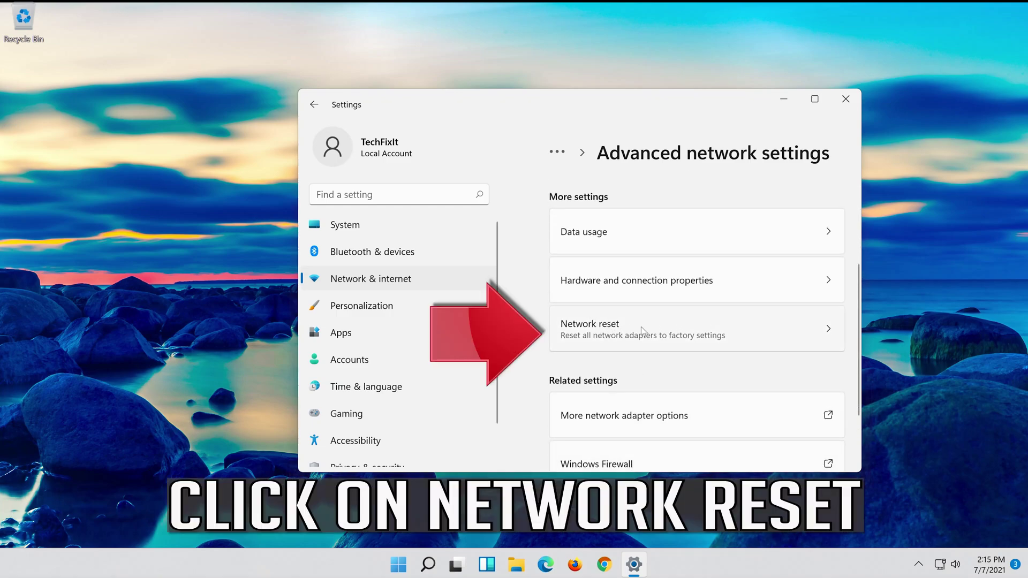
{"action": "left_click", "coordinate": [709, 325]}
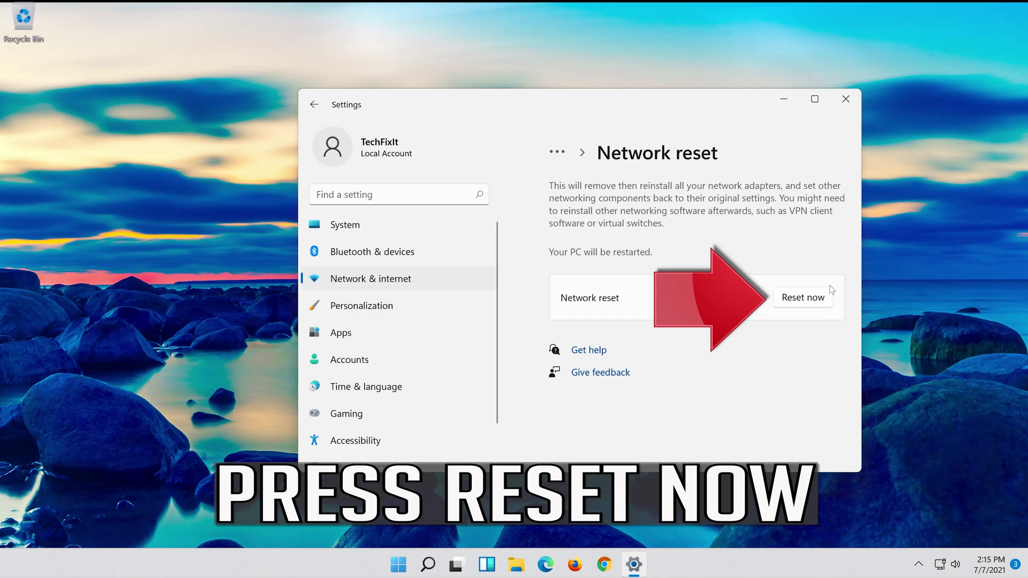
Step: Confirm the network reset, dismiss the sign-out notice, and close Settings
{"action": "left_click", "coordinate": [809, 296]}
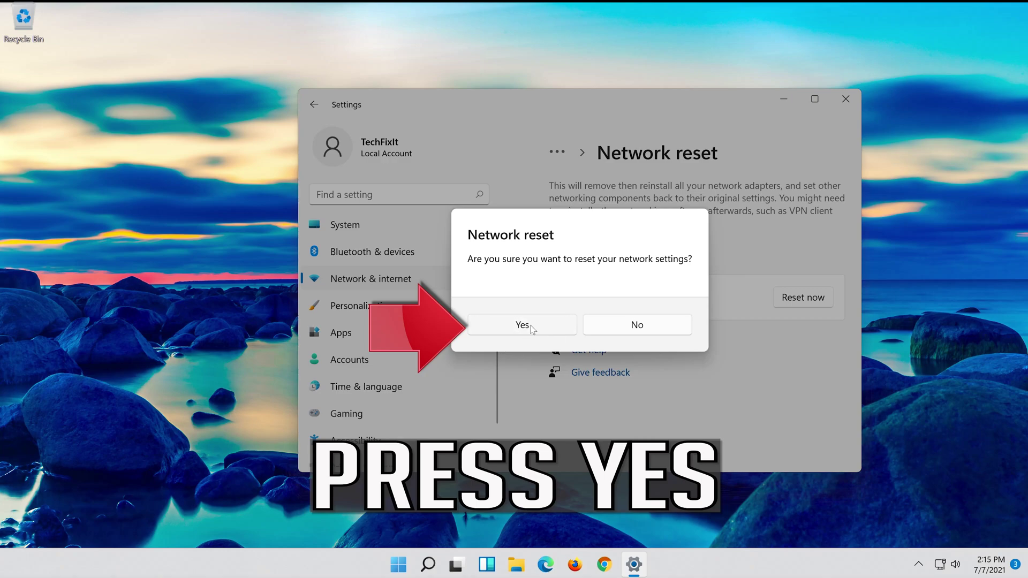
{"action": "left_click", "coordinate": [531, 326]}
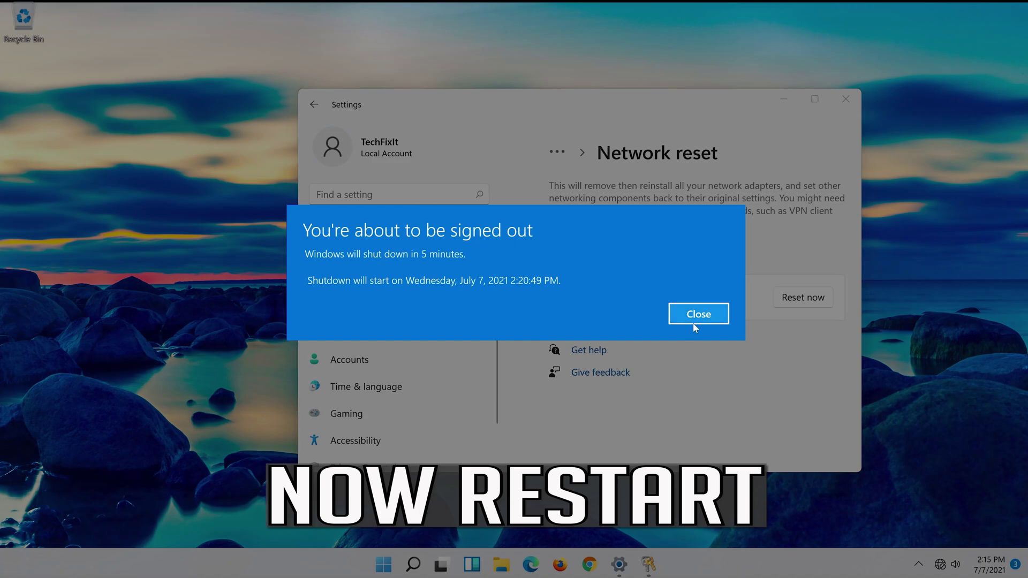
{"action": "left_click", "coordinate": [697, 315]}
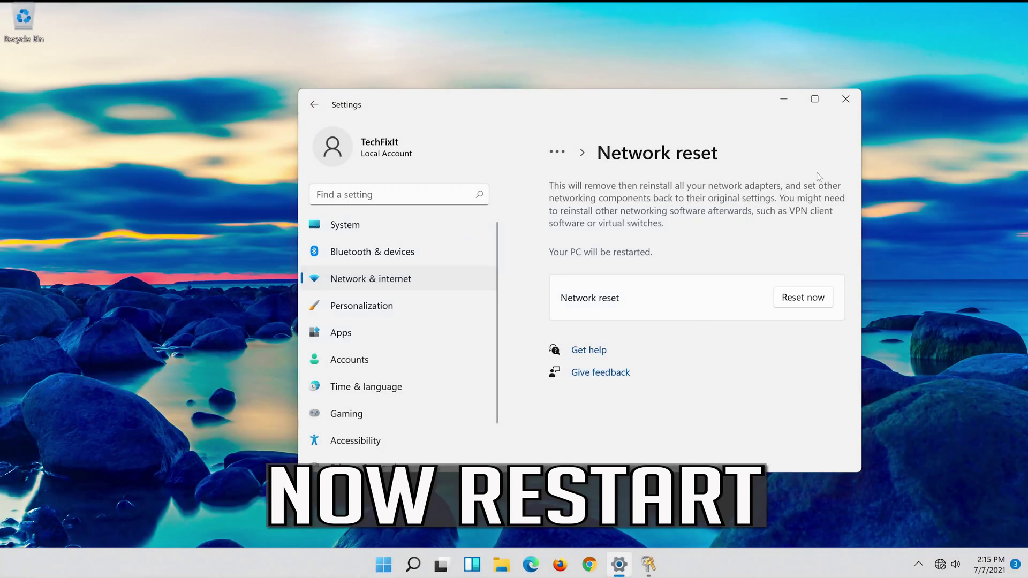
{"action": "left_click", "coordinate": [846, 98]}
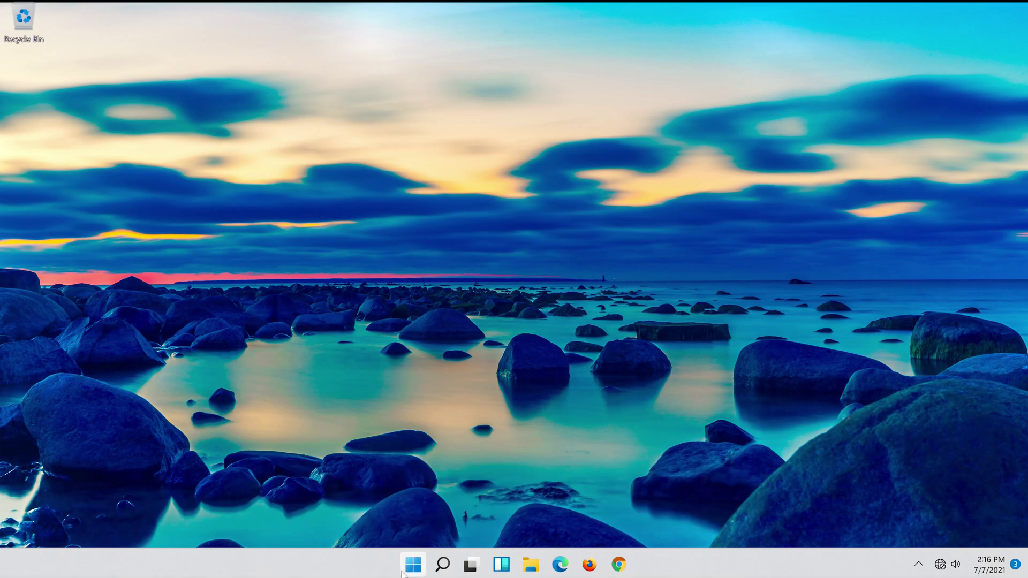
Step: Reopen Device Manager from its best match in Windows Search
{"action": "left_click", "coordinate": [412, 564]}
{"action": "left_click", "coordinate": [683, 518]}
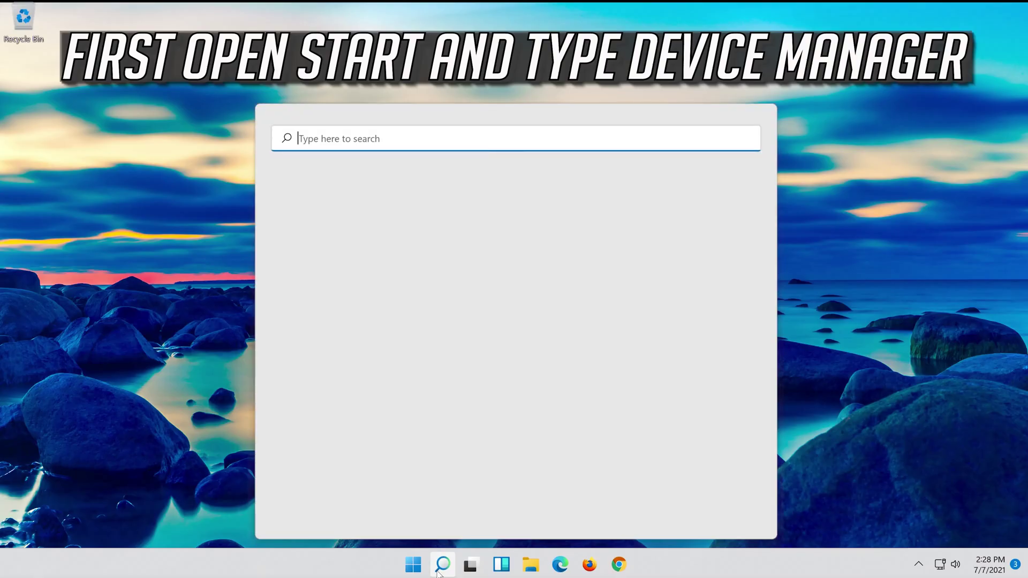
{"action": "type", "text": "device ma"}
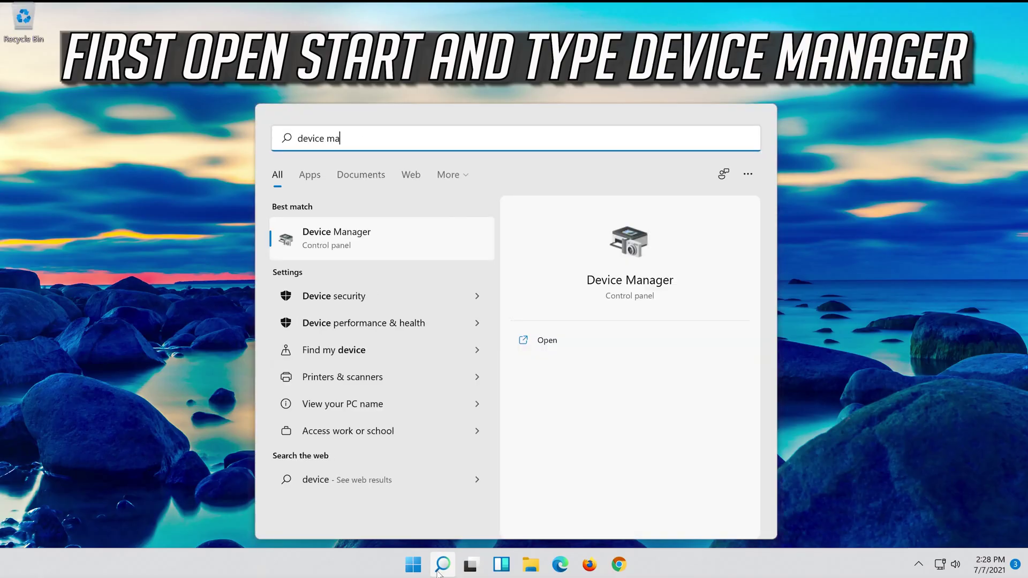
{"action": "type", "text": "nager"}
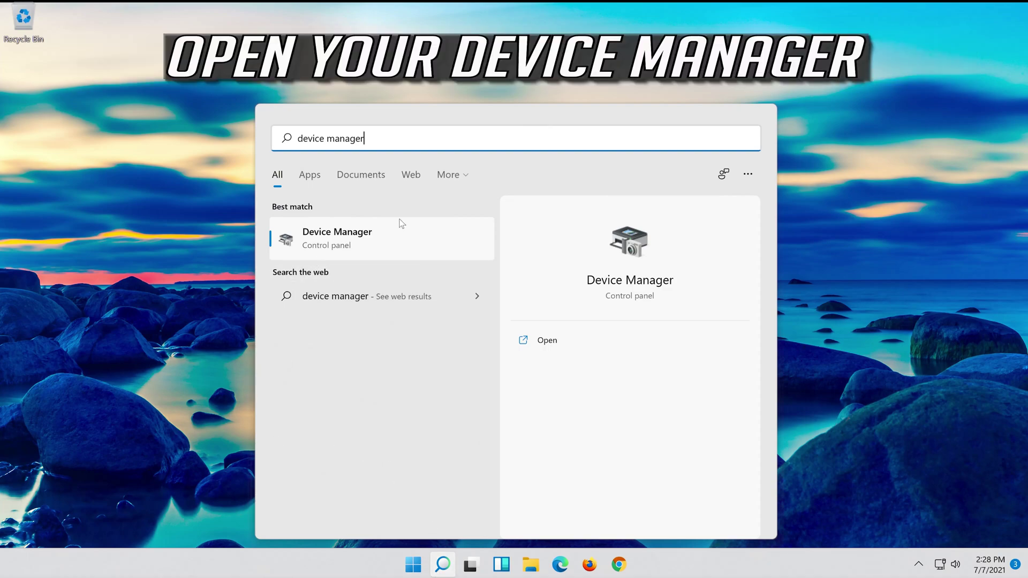
{"action": "left_click", "coordinate": [363, 247]}
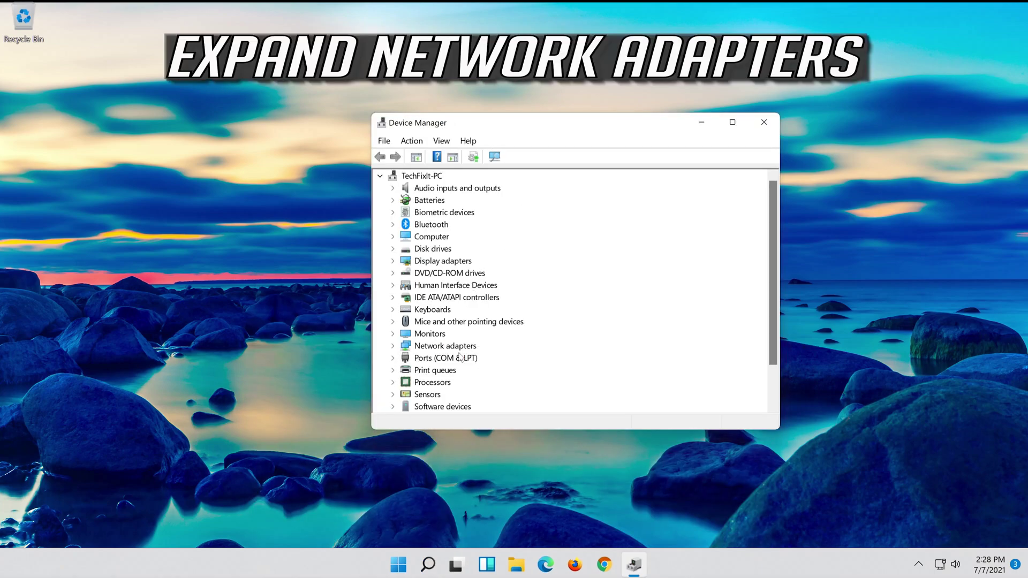
Step: Expand Network adapters and open the Intel 82574L Gigabit adapter's Properties
{"action": "left_click", "coordinate": [394, 345]}
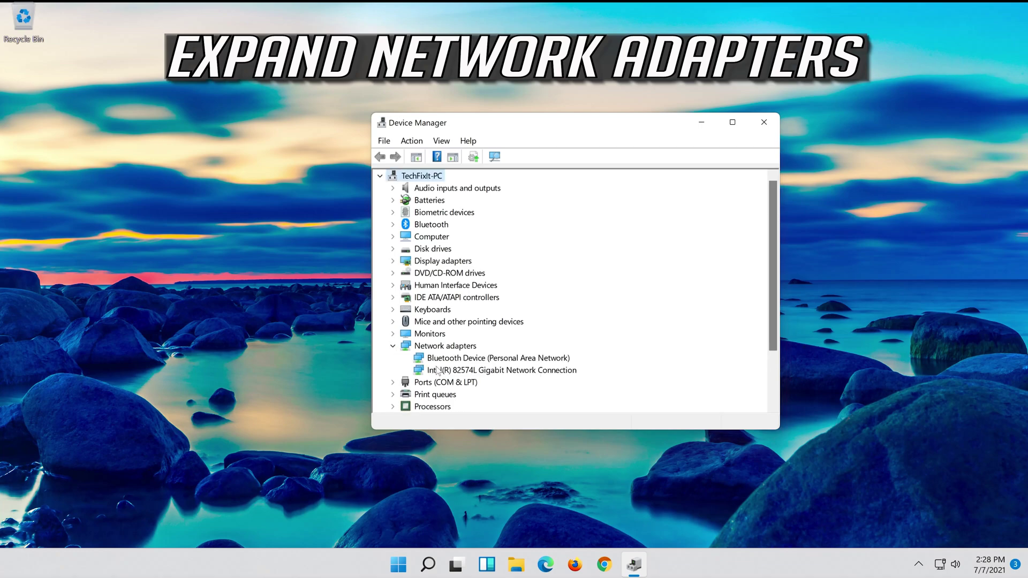
{"action": "left_click", "coordinate": [458, 372]}
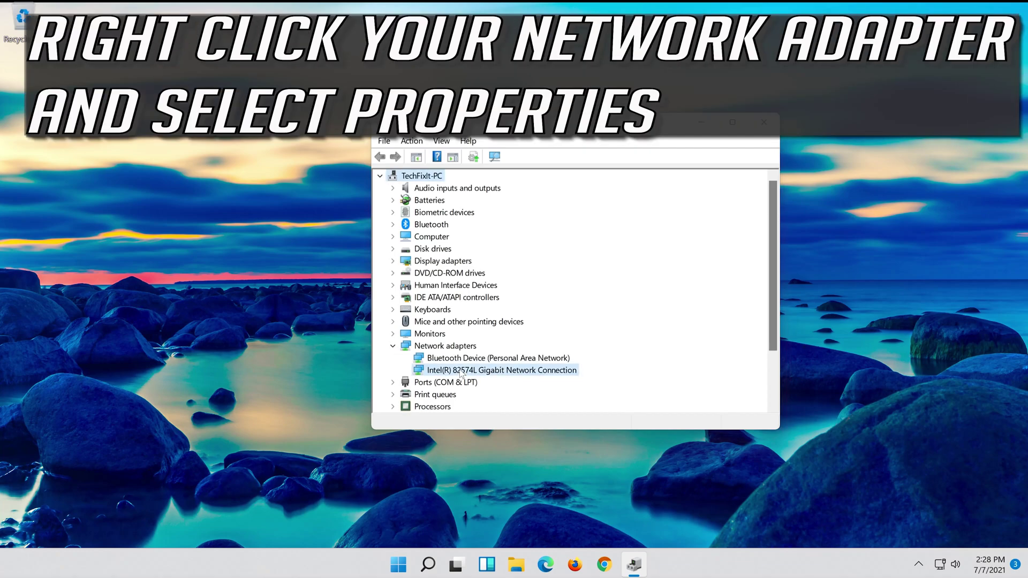
{"action": "right_click", "coordinate": [506, 374]}
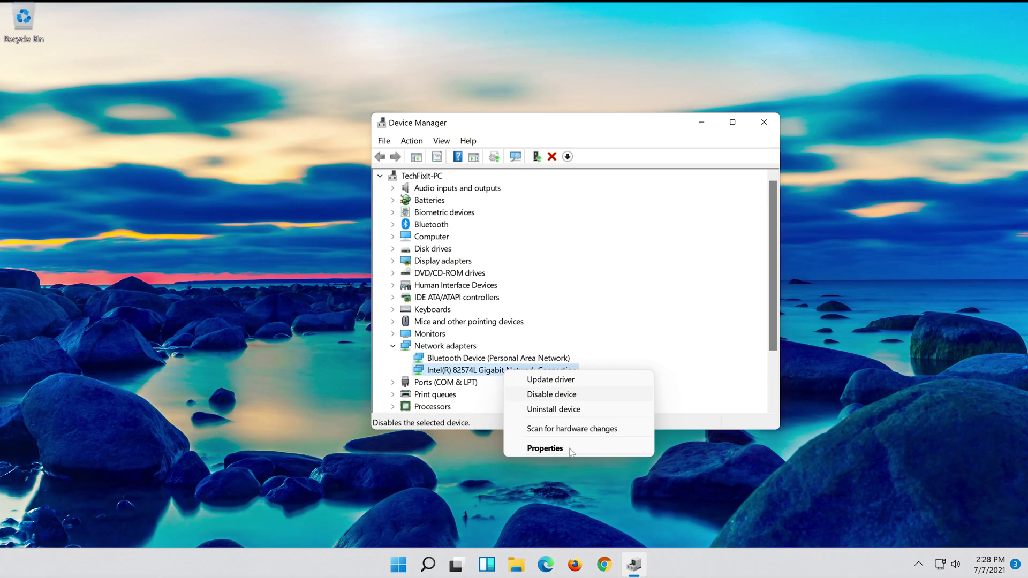
{"action": "left_click", "coordinate": [567, 449]}
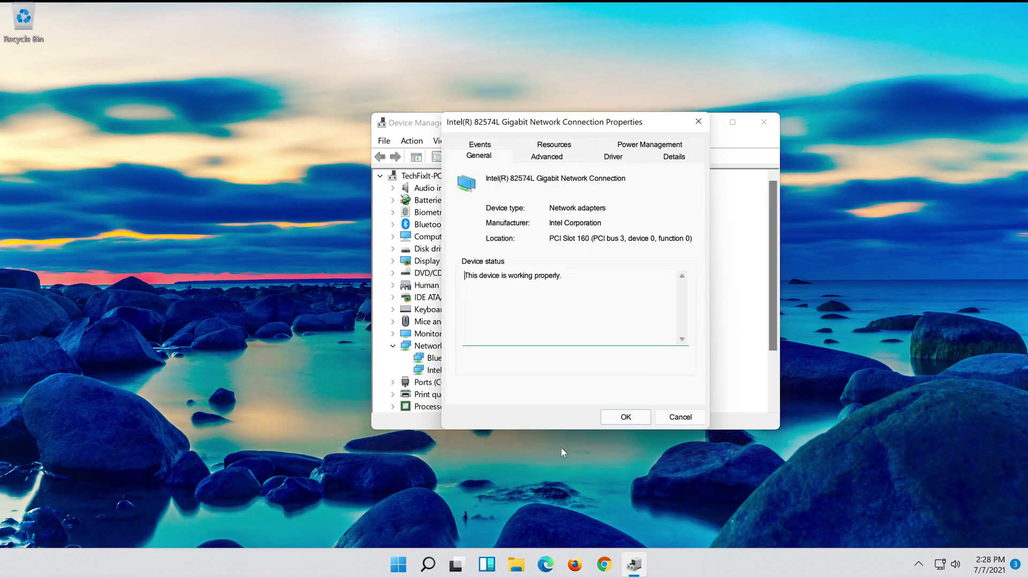
Step: Uninstall the Intel 82574L Gigabit adapter from its Driver tab and confirm the removal
{"action": "left_click", "coordinate": [614, 157]}
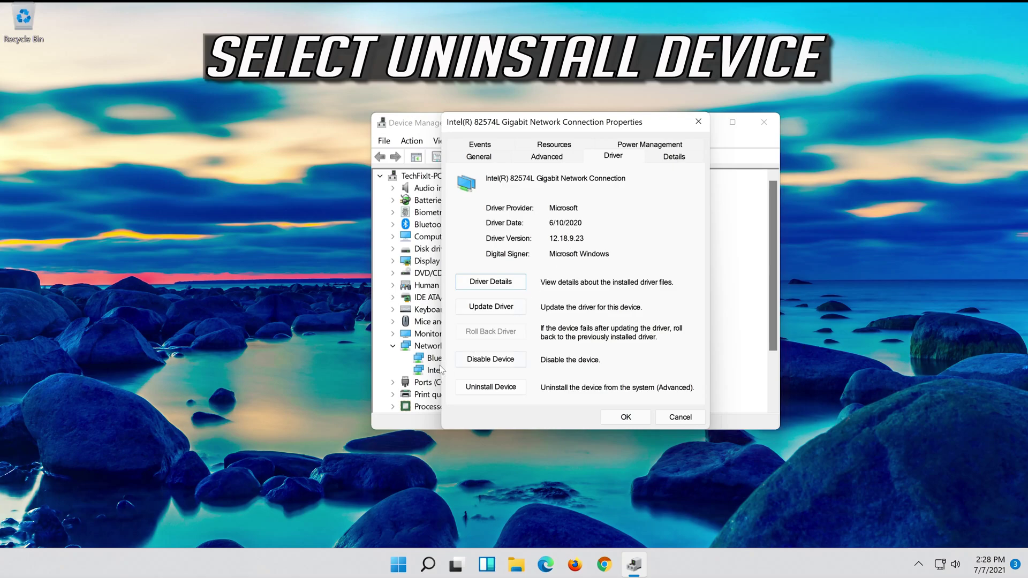
{"action": "left_click", "coordinate": [499, 391]}
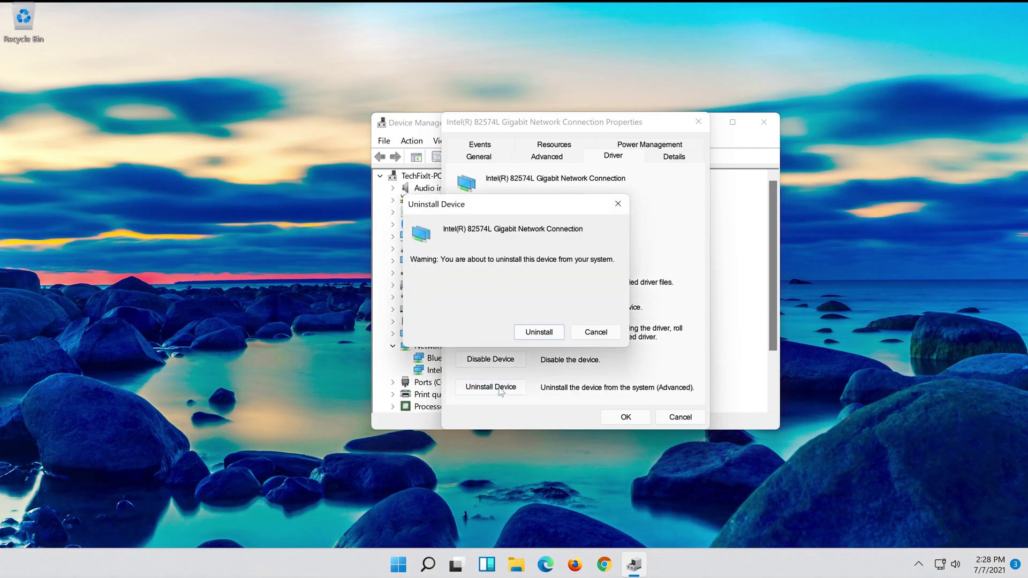
{"action": "left_click", "coordinate": [539, 332]}
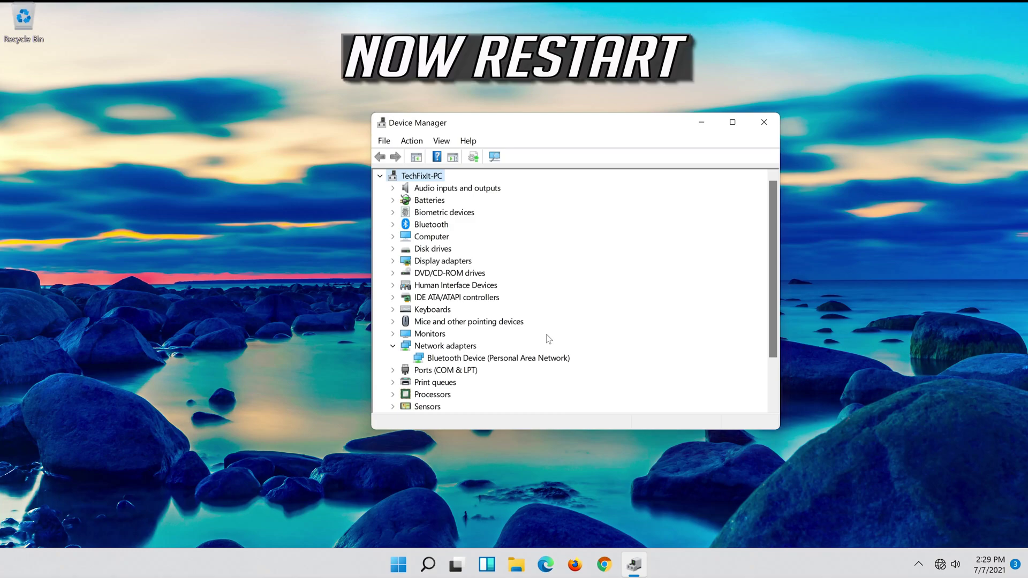
Step: Close Device Manager and restart Windows from the Start menu power options
{"action": "left_click", "coordinate": [772, 123]}
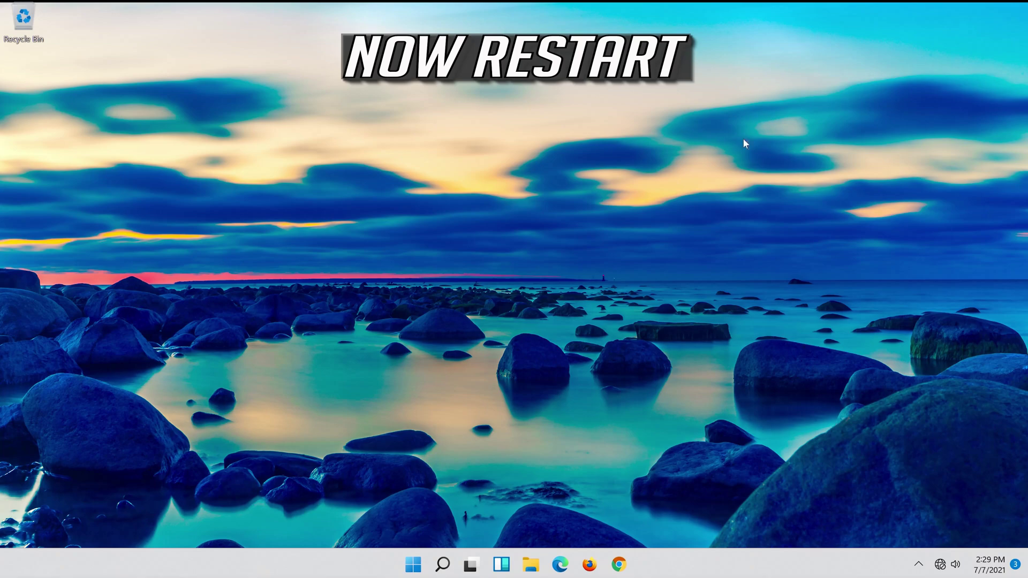
{"action": "left_click", "coordinate": [413, 565]}
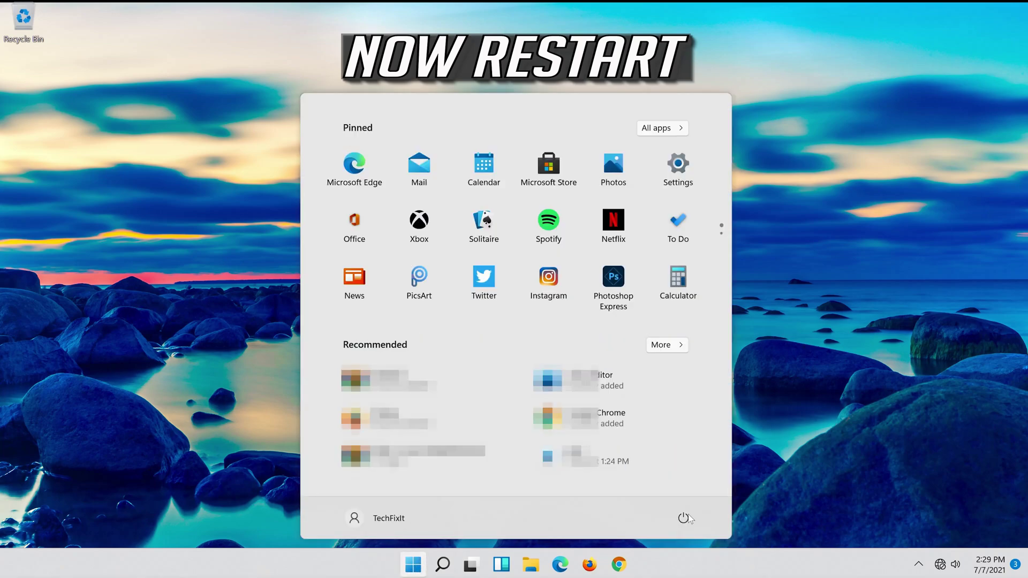
{"action": "left_click", "coordinate": [684, 519]}
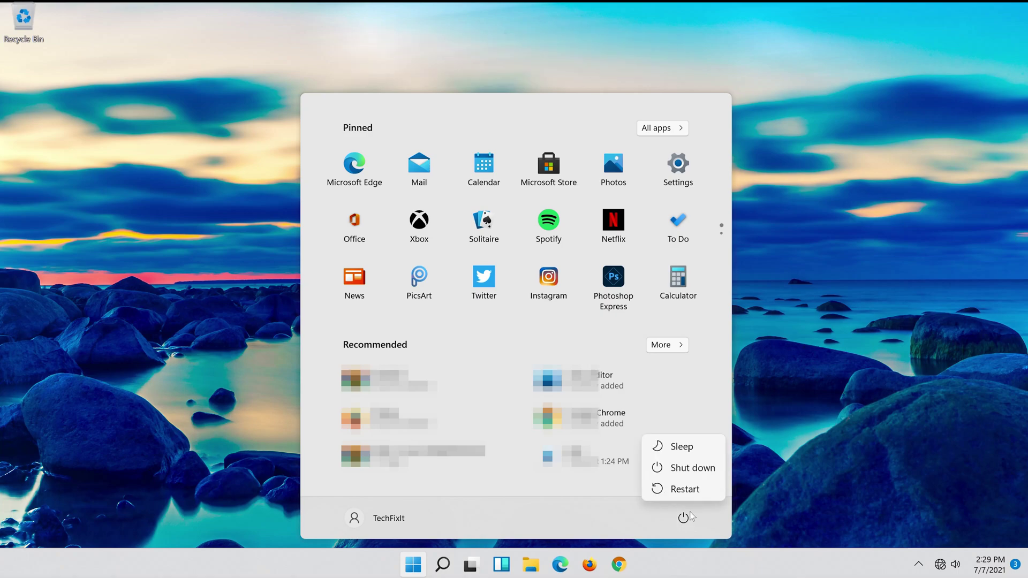
{"action": "left_click", "coordinate": [685, 489]}
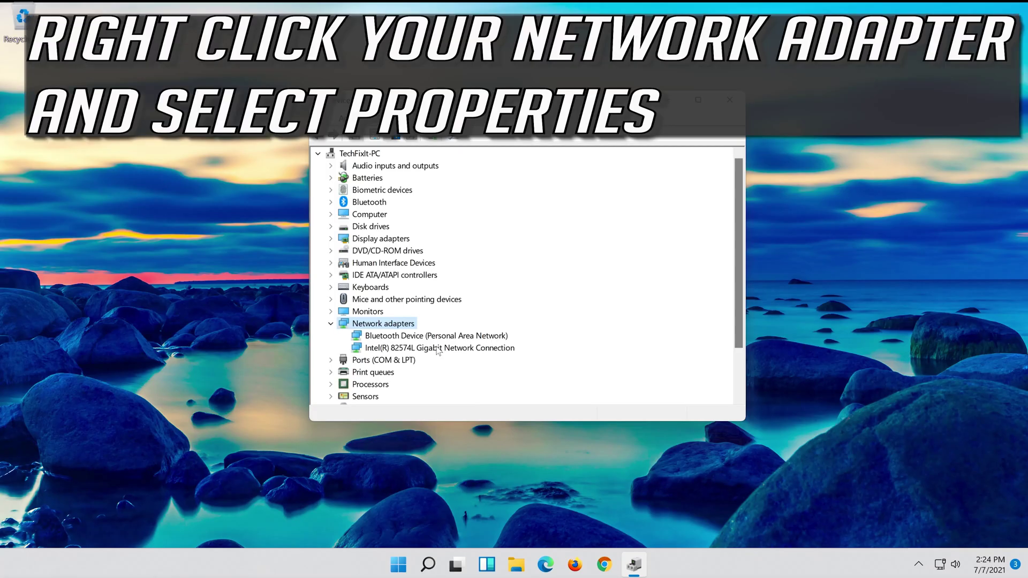
Step: Show the Driver tab in the reinstalled Intel 82574L adapter's Properties
{"action": "right_click", "coordinate": [438, 349]}
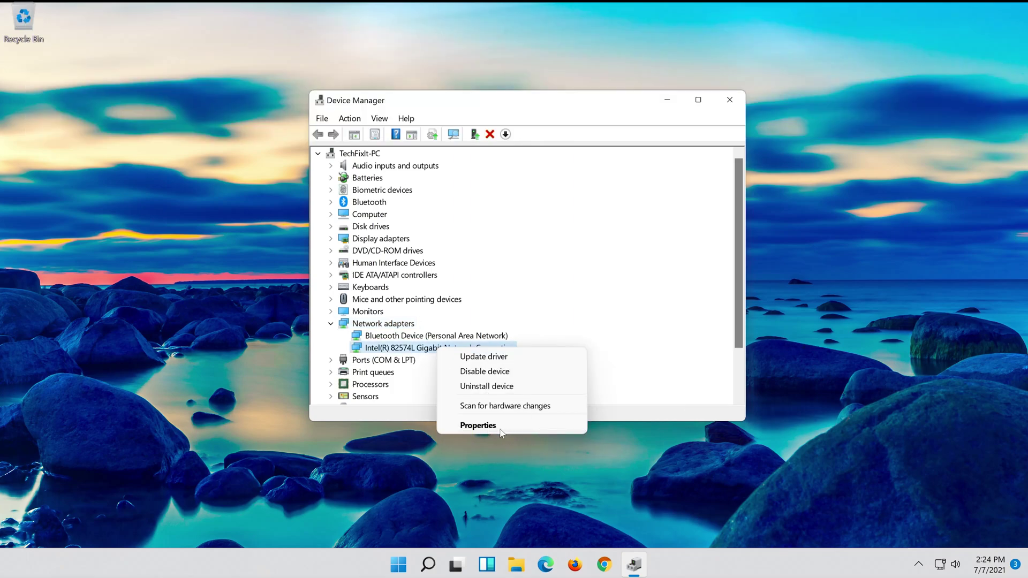
{"action": "left_click", "coordinate": [483, 425]}
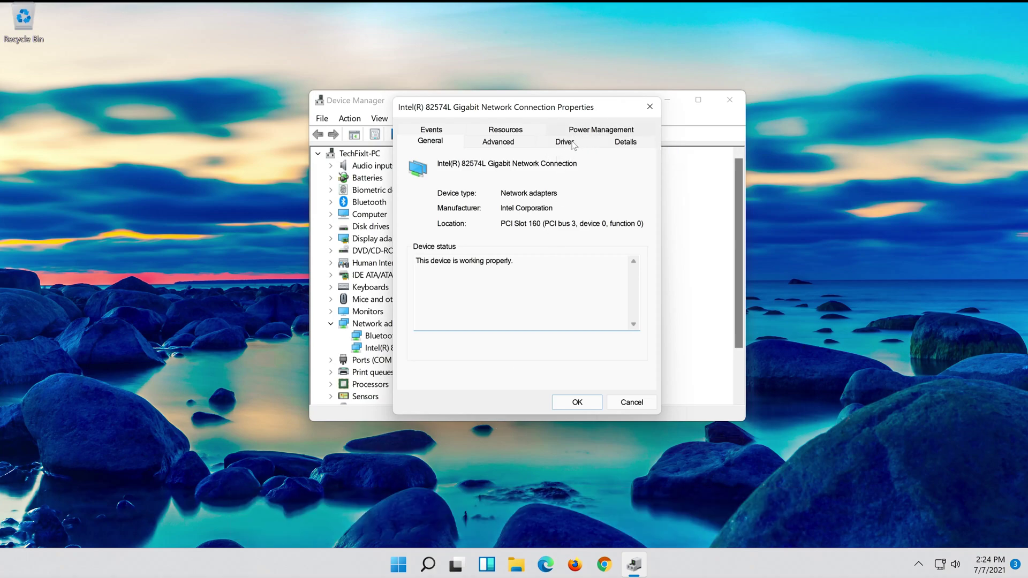
{"action": "left_click", "coordinate": [566, 143]}
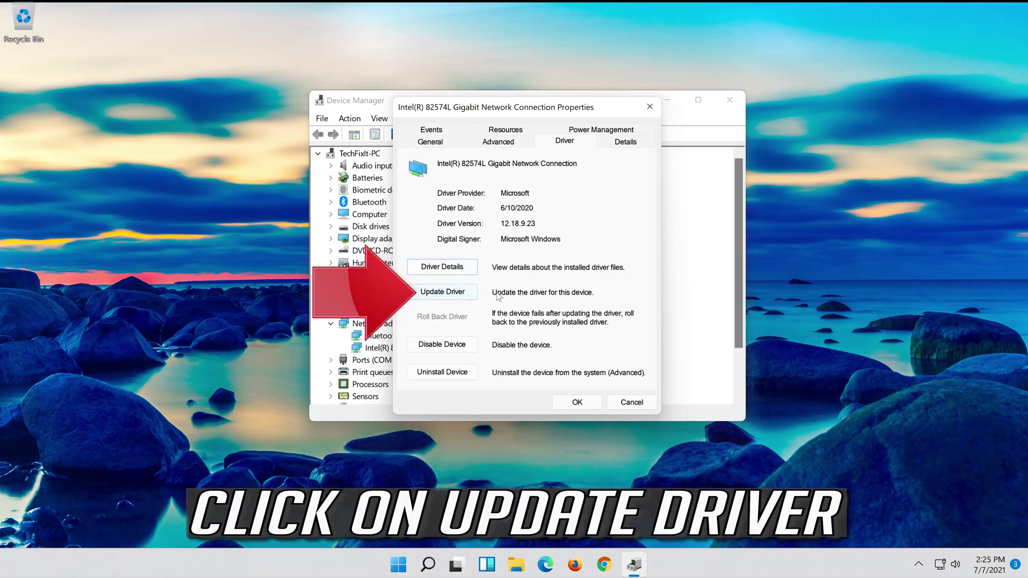
Step: Search automatically for an Intel adapter driver, then continue to Windows Update
{"action": "left_click", "coordinate": [430, 293]}
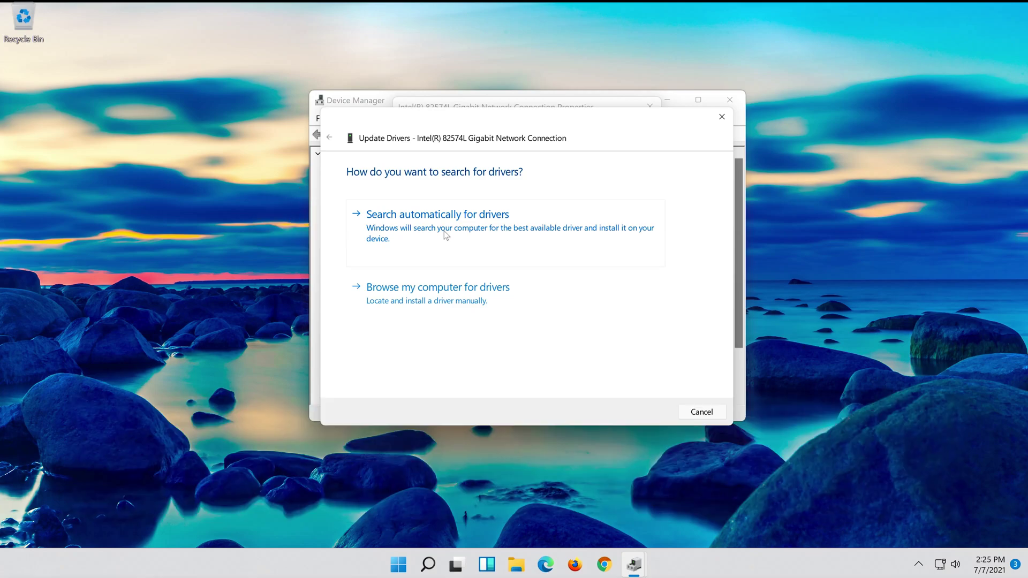
{"action": "left_click", "coordinate": [444, 231]}
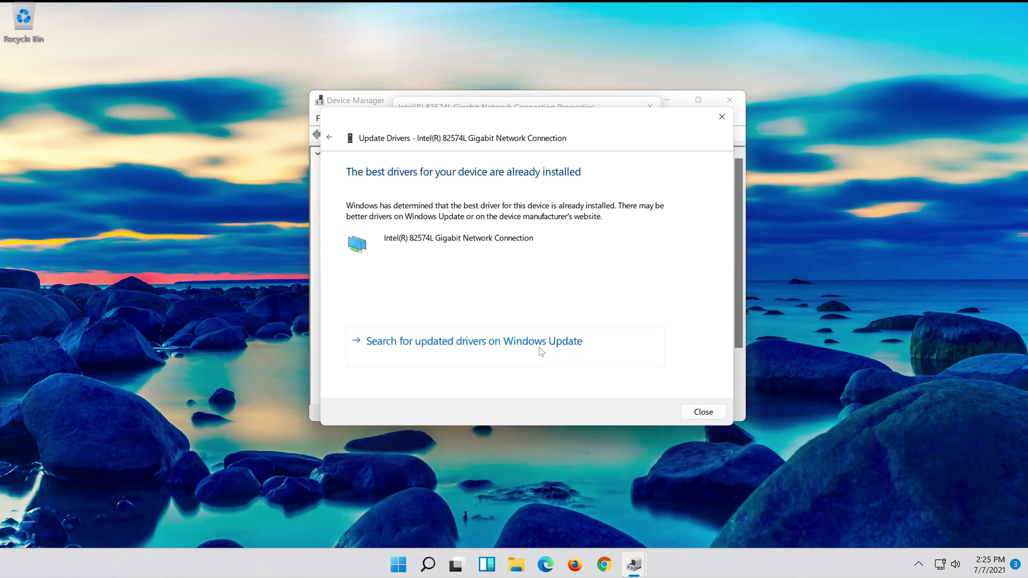
{"action": "left_click", "coordinate": [546, 343]}
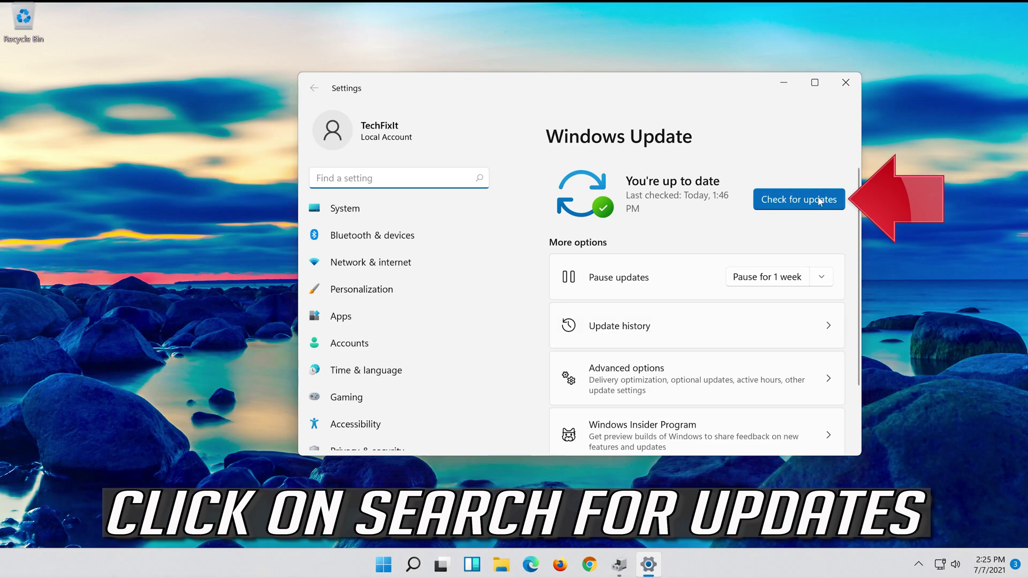
Step: Make Windows Update check for new updates
{"action": "left_click", "coordinate": [803, 206]}
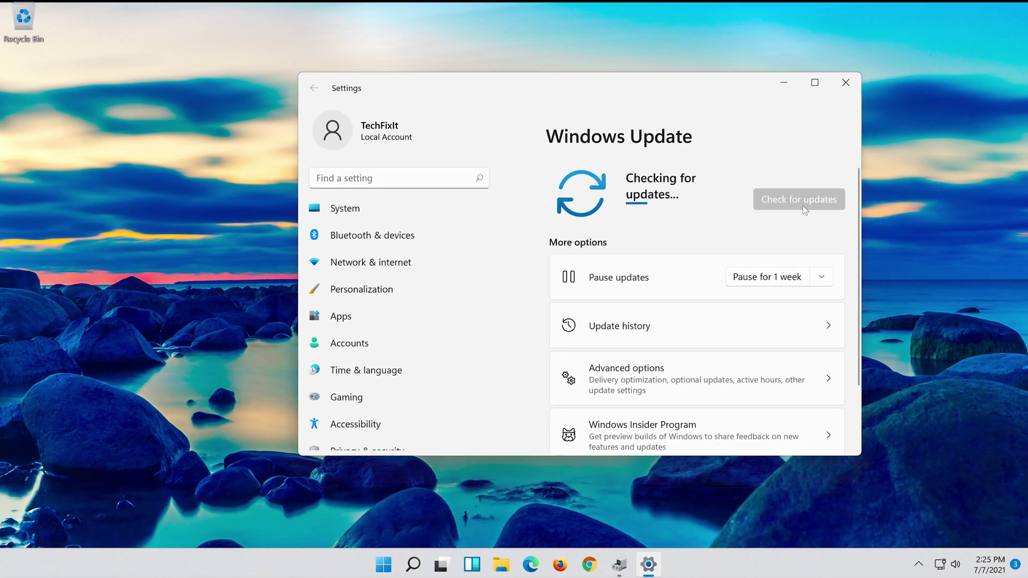